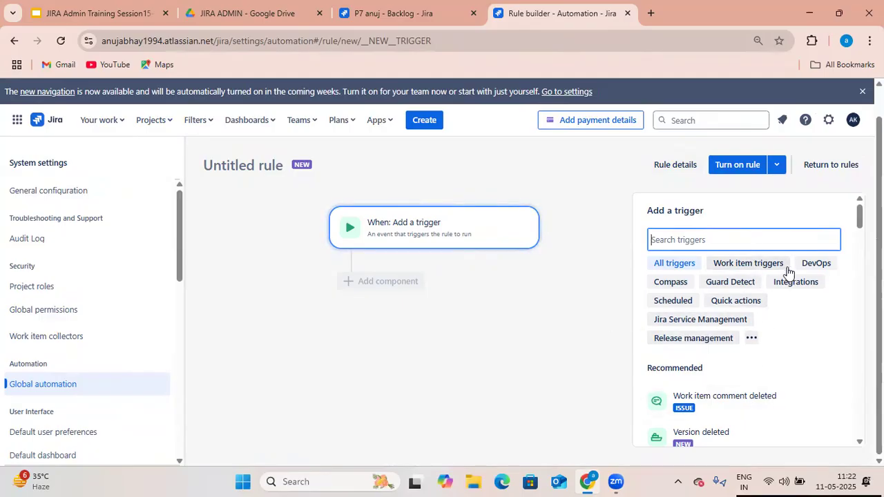
Set the rule's trigger to Work item created from the work item triggers
click(733, 263)
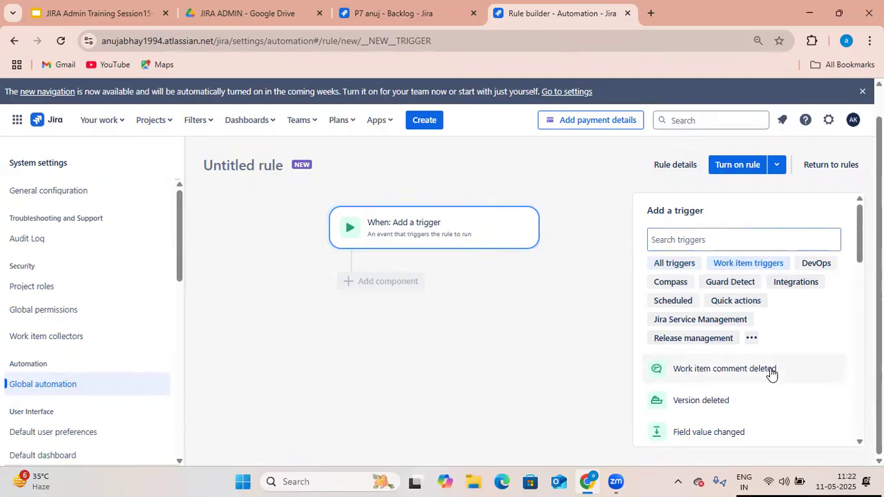
scroll(746, 407, down, 1)
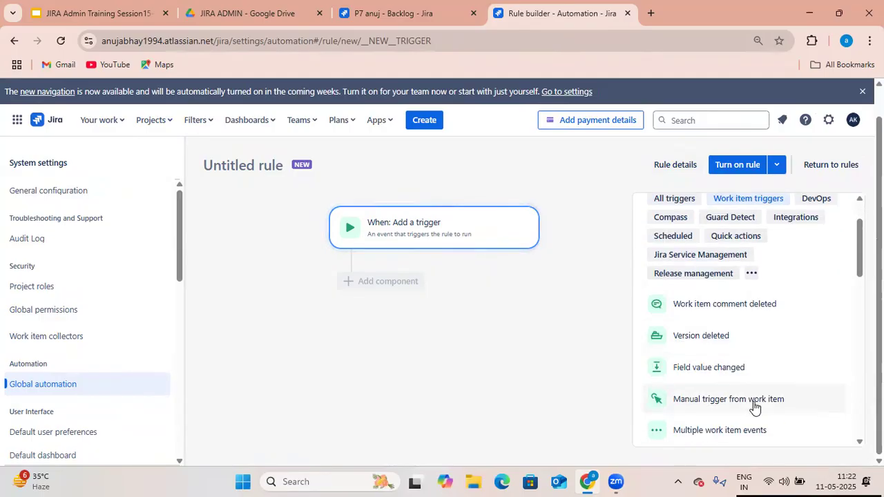
scroll(772, 414, down, 3)
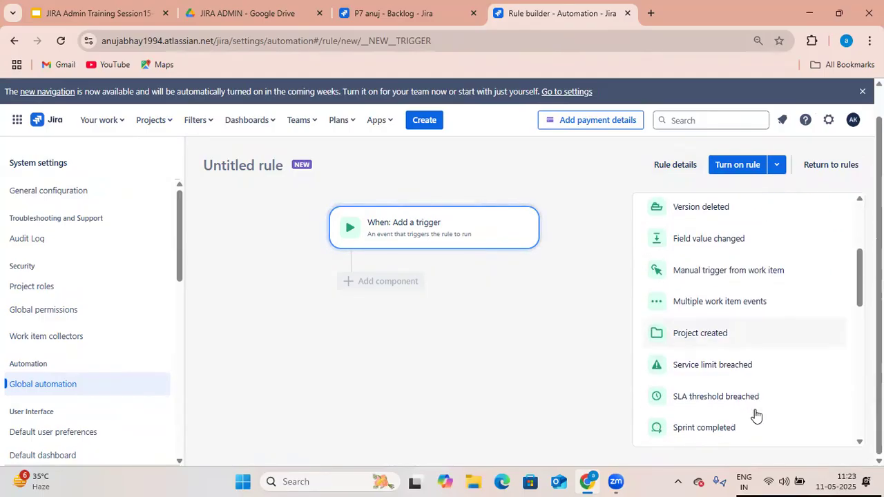
scroll(753, 414, down, 4)
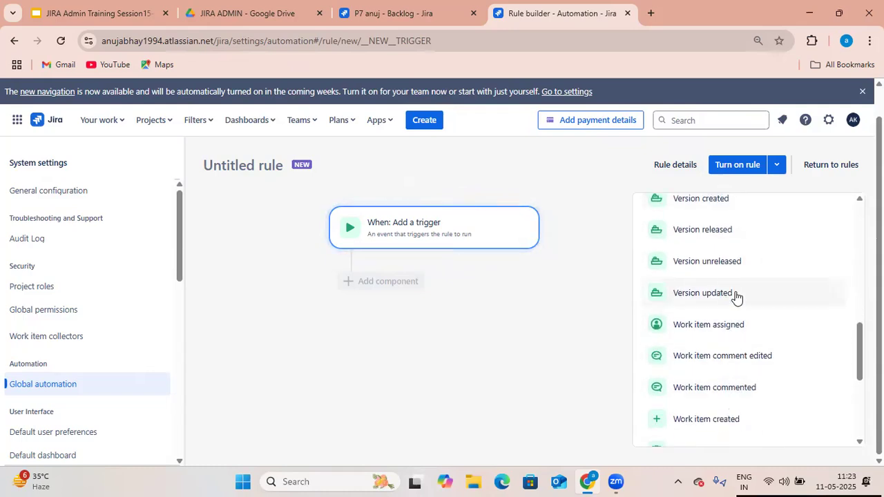
click(726, 418)
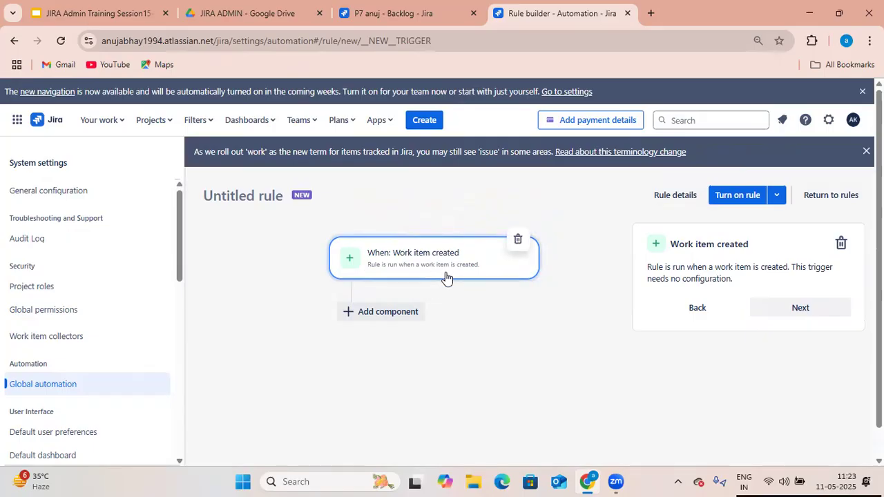
Add a Work item fields condition as the component below the trigger
click(391, 314)
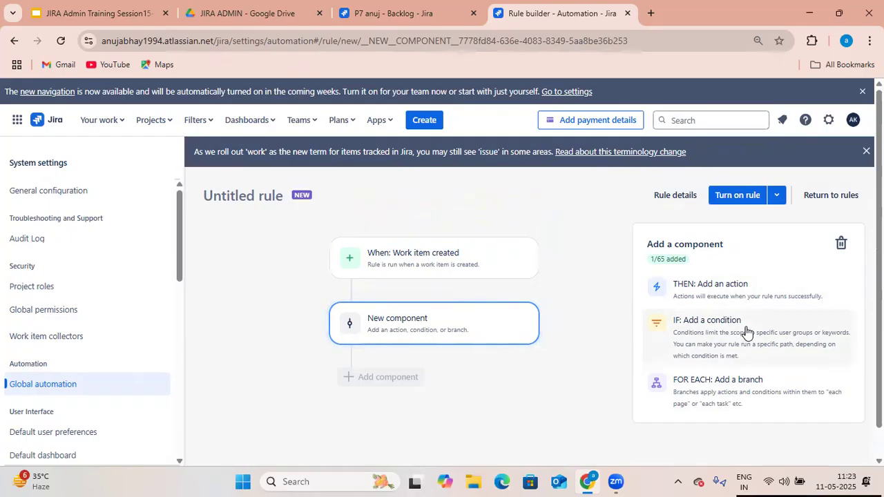
scroll(769, 397, down, 1)
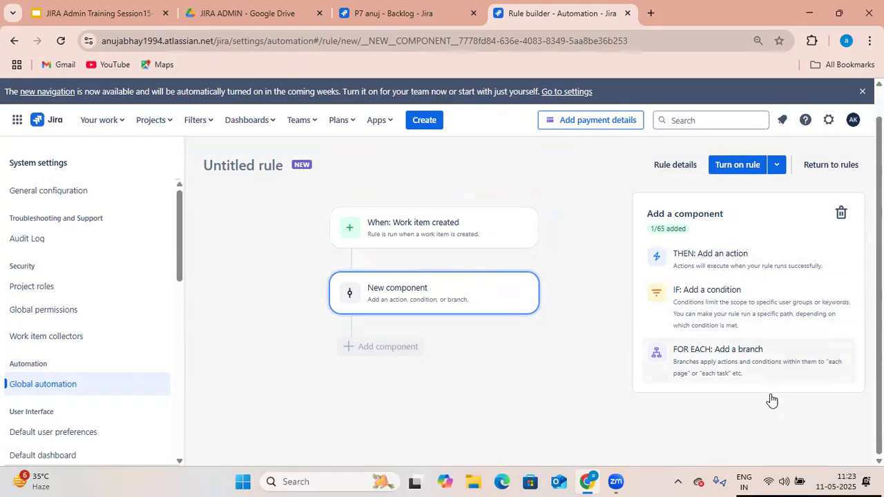
click(737, 304)
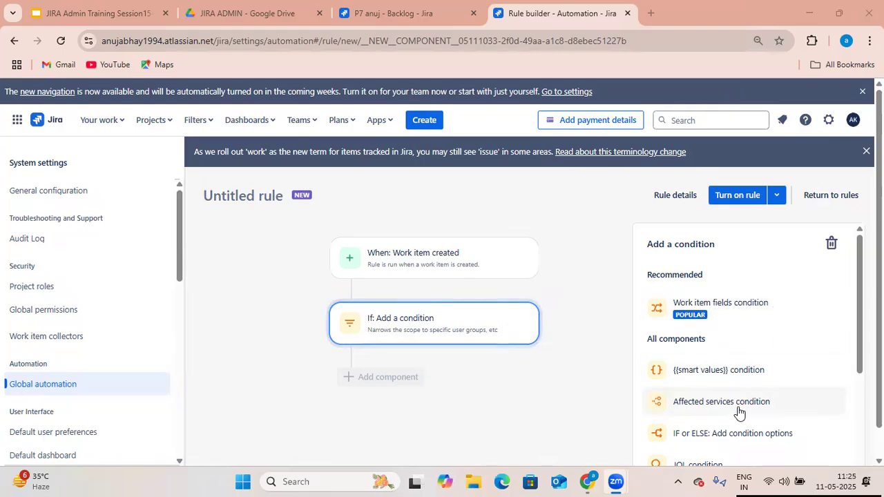
click(704, 312)
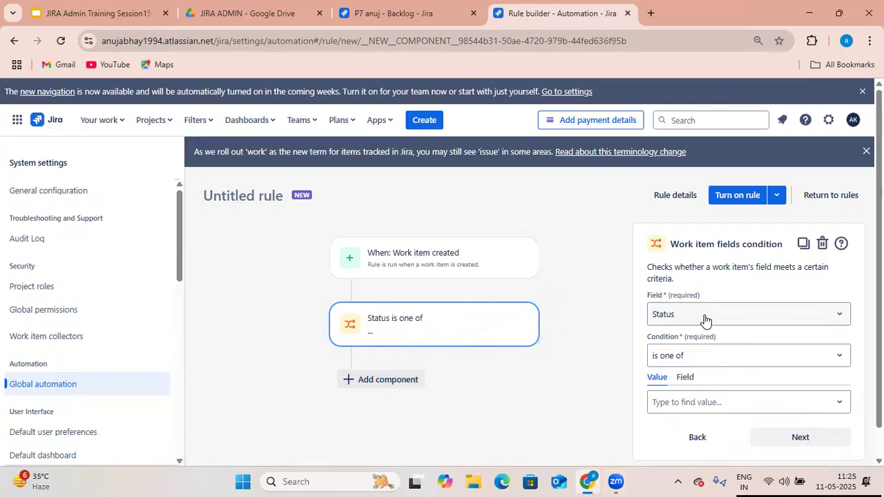
Set the field checked by the work item fields condition to Priority
click(704, 320)
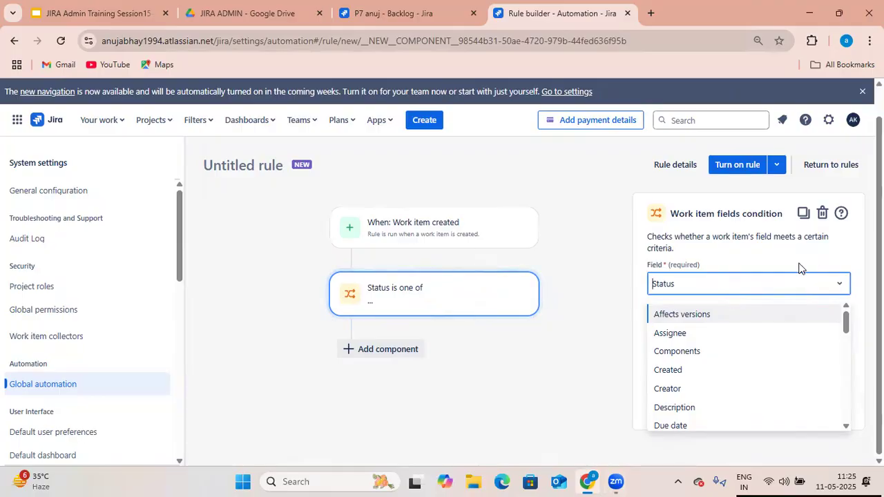
scroll(787, 352, down, 1)
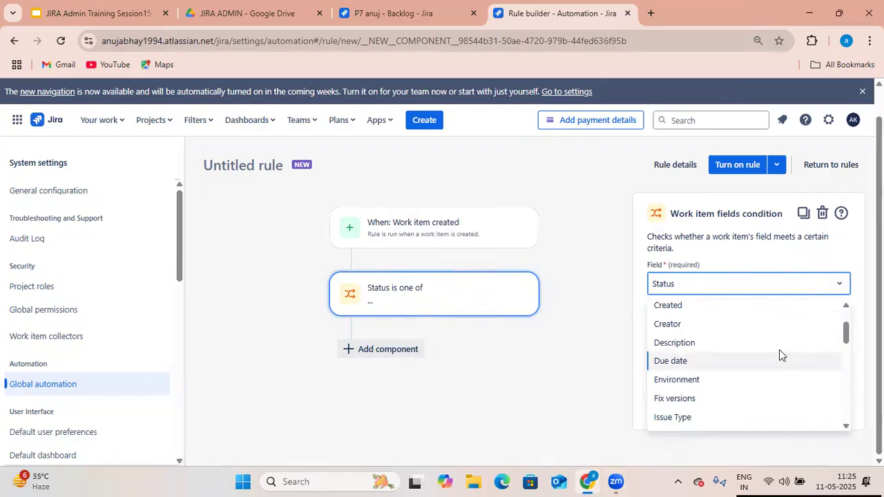
text(p)
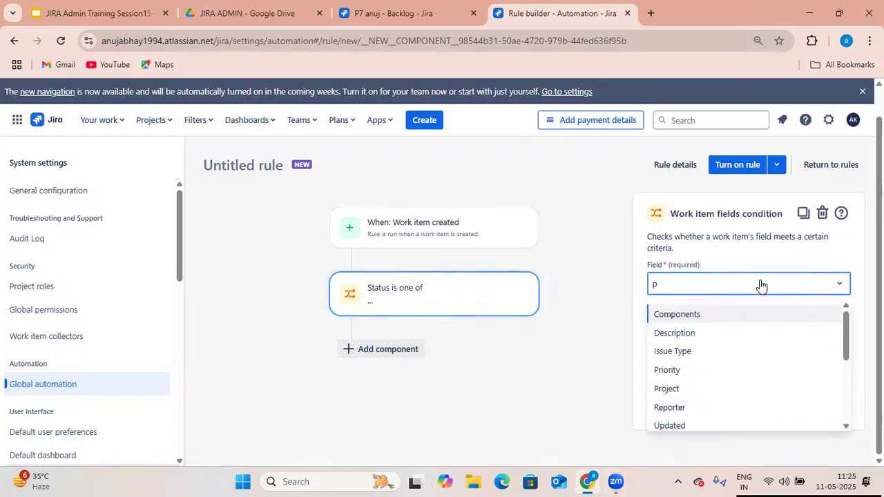
text(r)
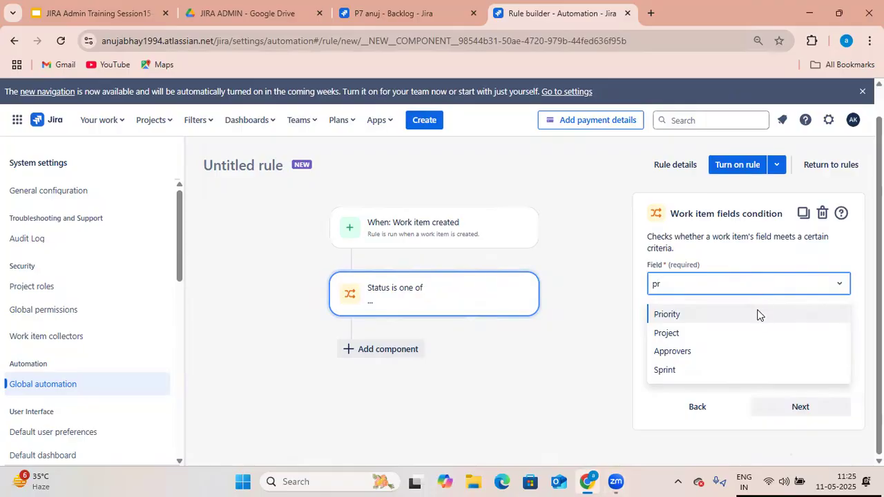
click(758, 314)
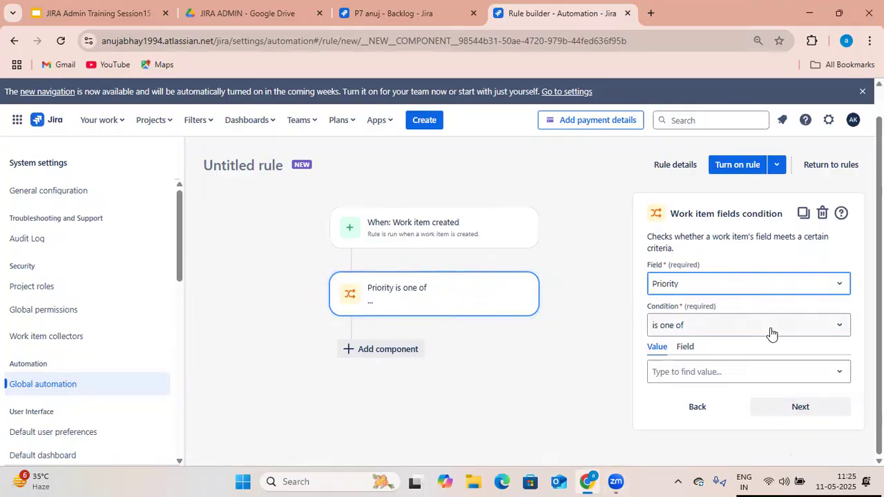
Try the "is one of" comparison with the priorities Medium and Highest, and clear both values
click(813, 333)
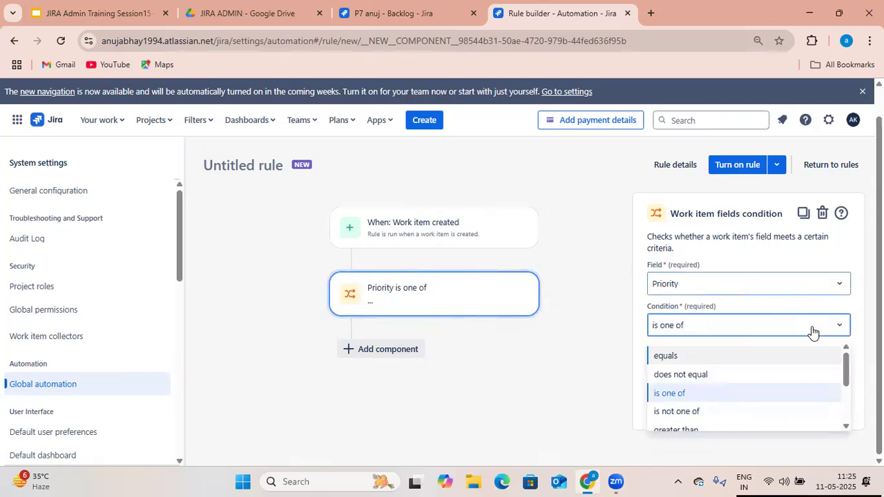
click(793, 394)
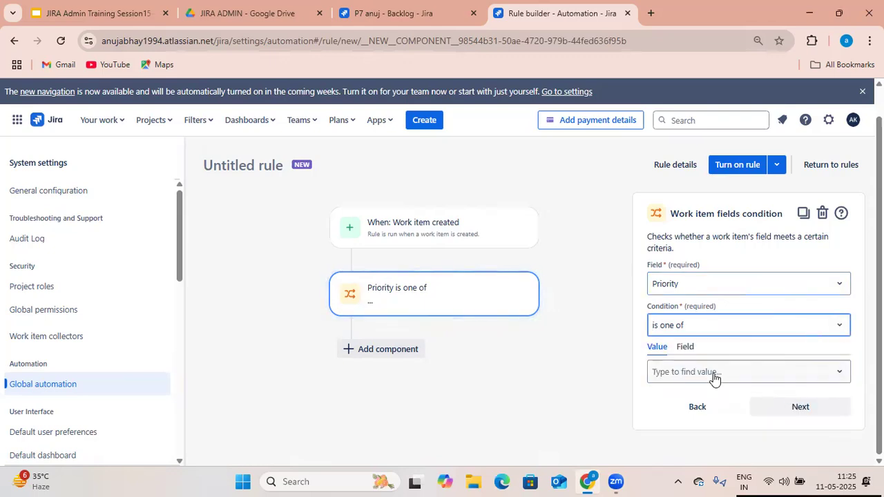
click(713, 379)
click(687, 286)
click(792, 381)
click(698, 270)
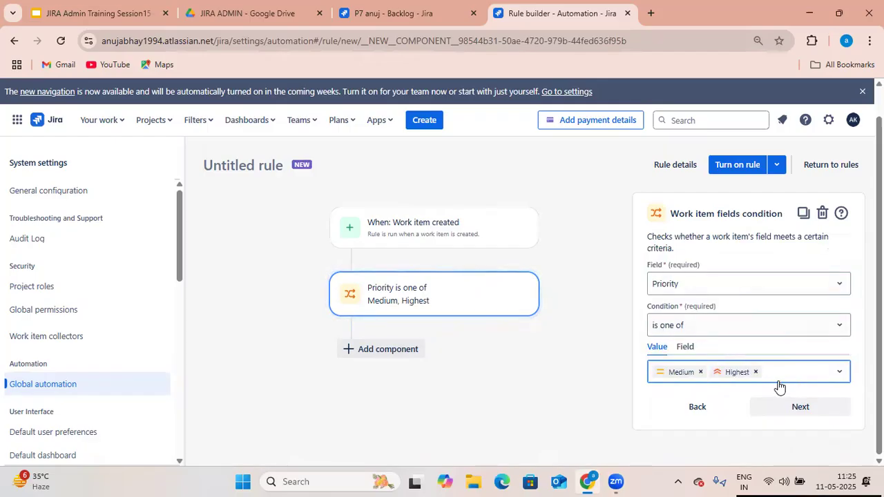
click(755, 371)
click(700, 372)
Set the priority condition to equals Highest and confirm it
click(801, 334)
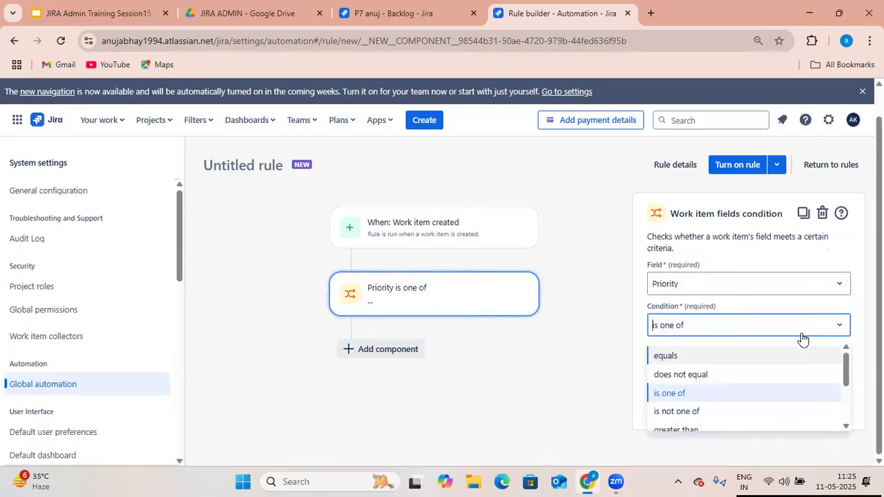
click(778, 359)
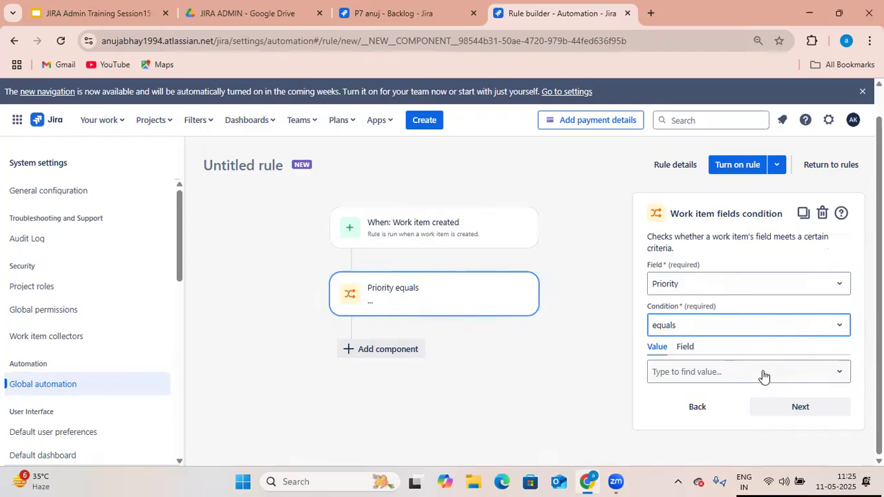
click(762, 376)
click(700, 252)
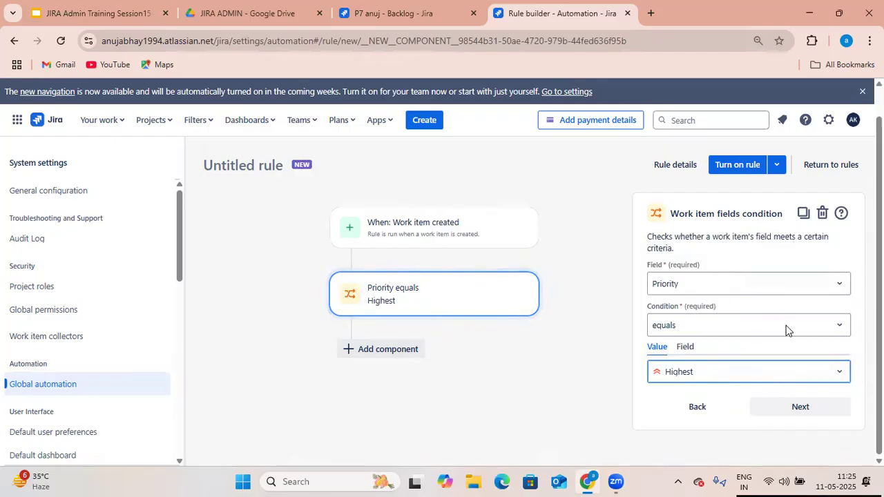
click(801, 407)
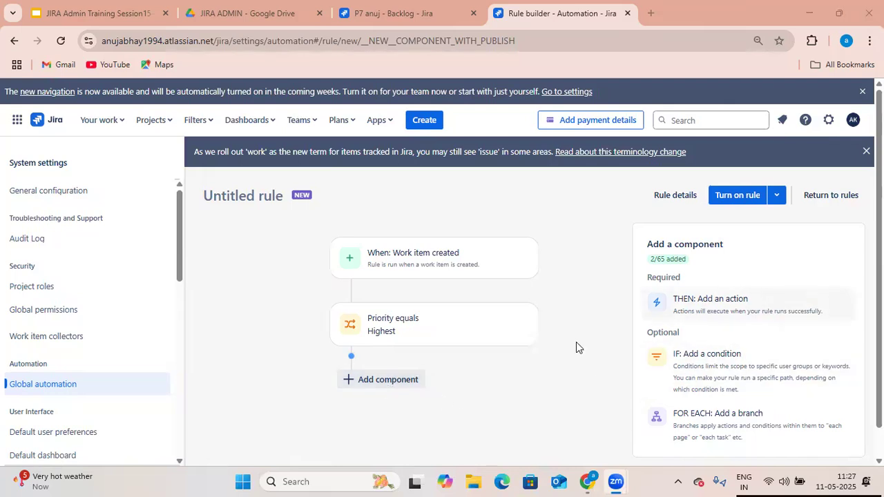
Search the rule actions for "issue" and add the Assign work item action
click(734, 318)
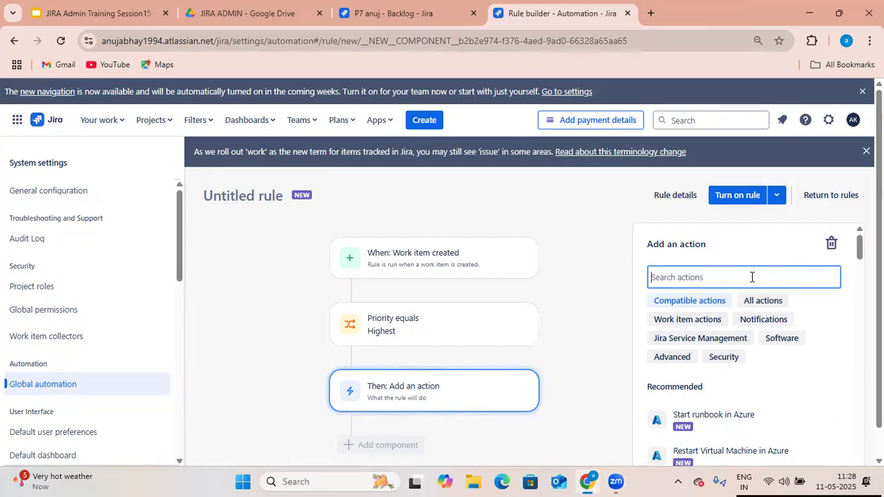
text(issue)
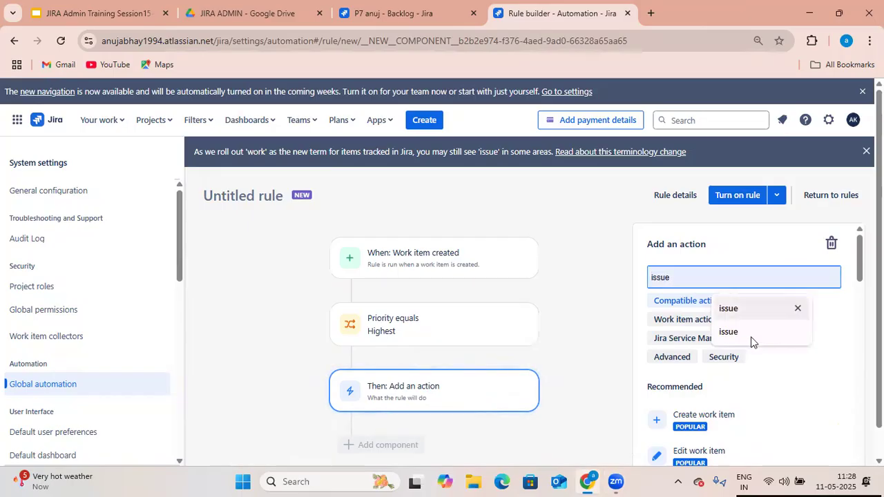
scroll(765, 401, down, 1)
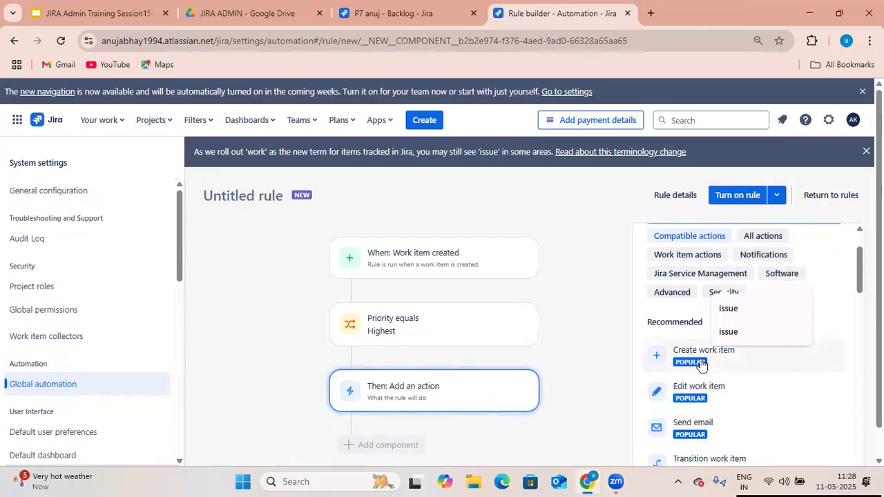
scroll(745, 412, down, 1)
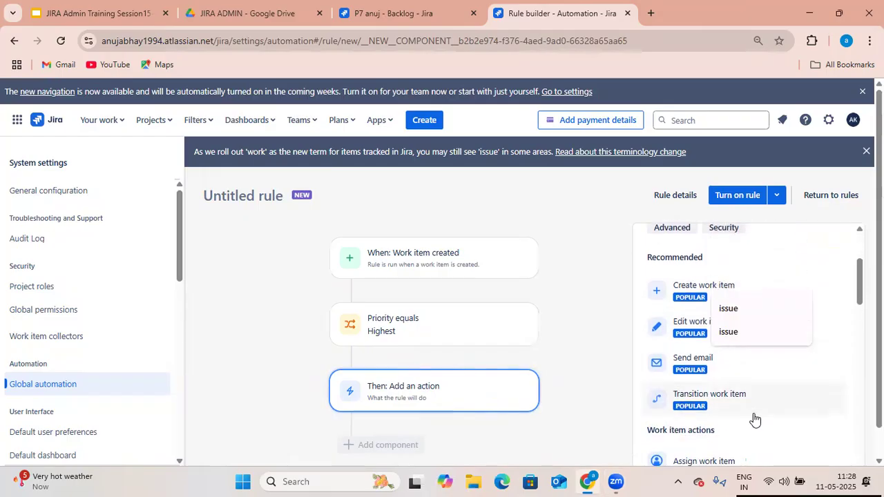
scroll(751, 410, down, 1)
click(730, 398)
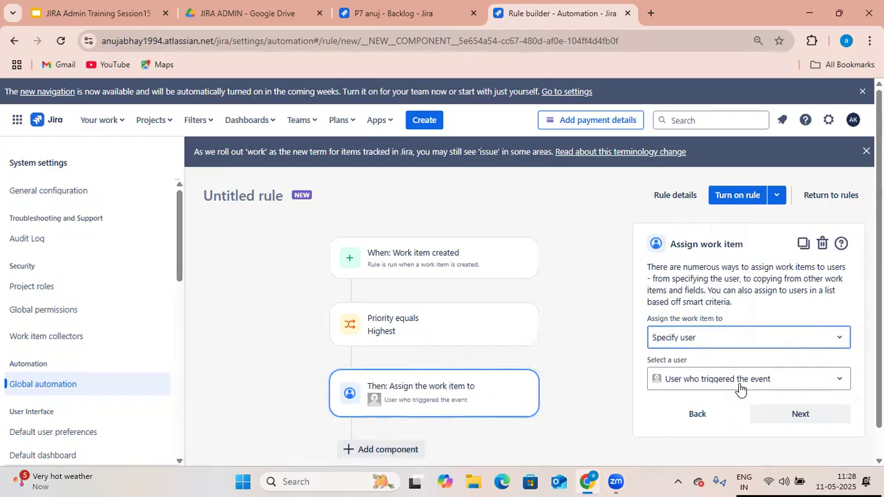
Check the P7 Sprint workload by assignee, set the action's specified user to the team member with the red avatar, and confirm it
click(816, 382)
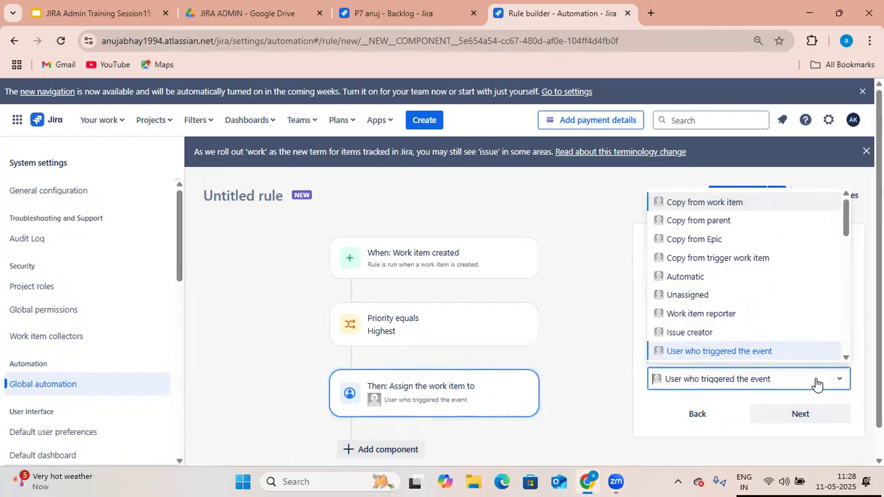
scroll(750, 307, down, 4)
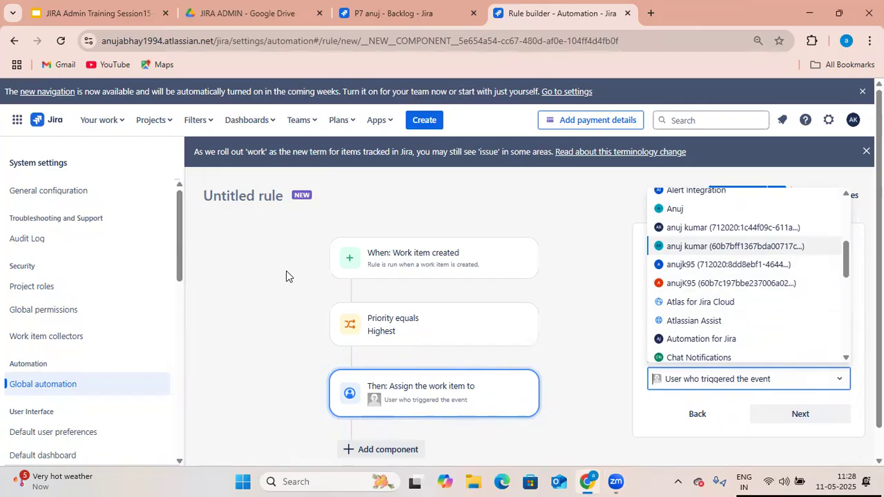
key(ctrl+shift+Tab)
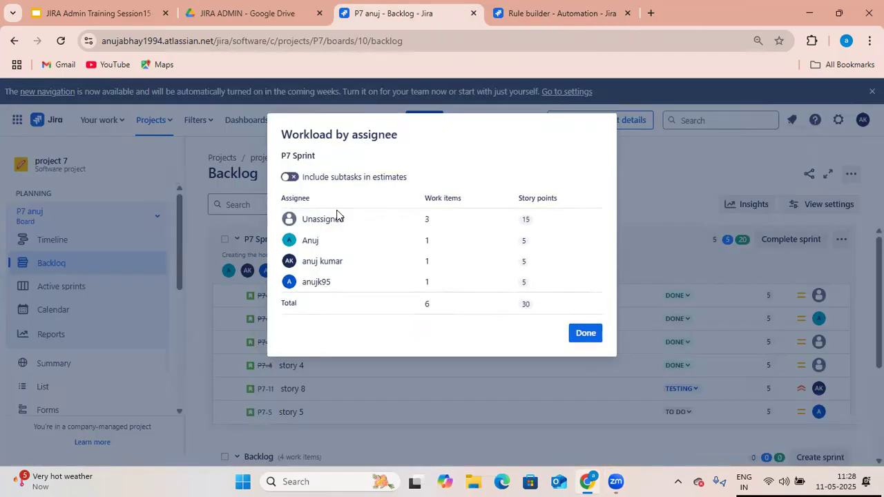
click(523, 13)
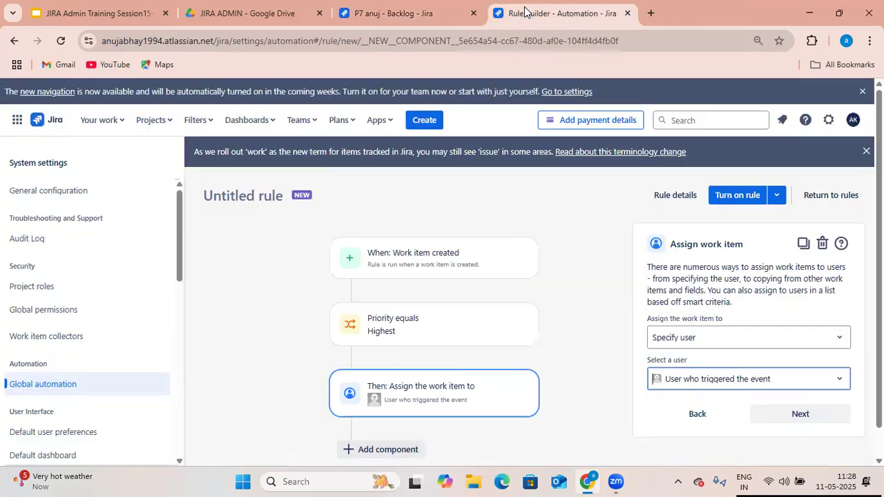
click(770, 387)
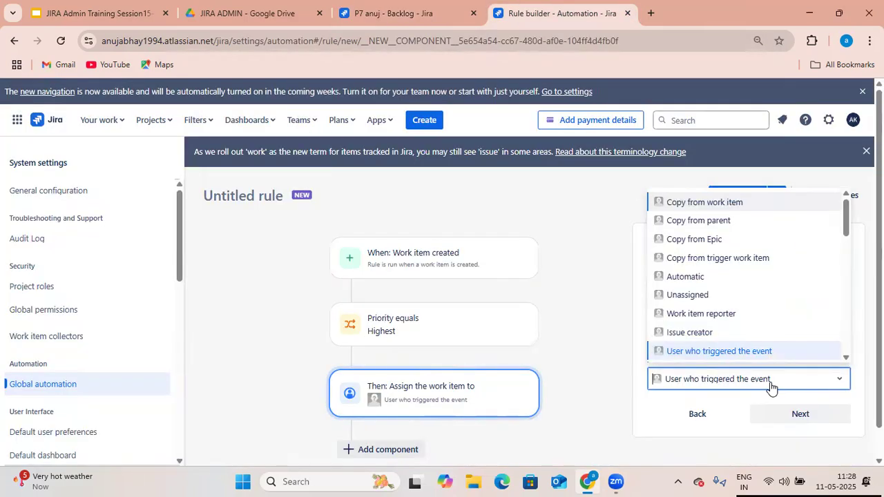
text(anuj)
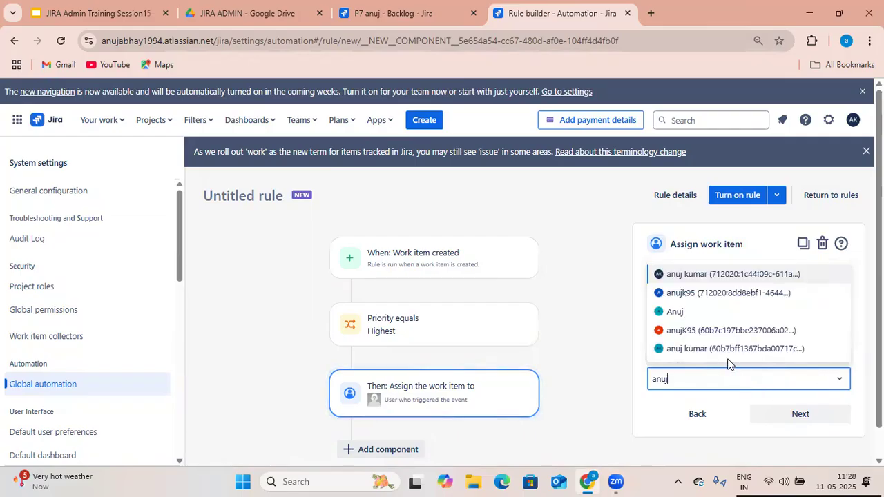
click(714, 331)
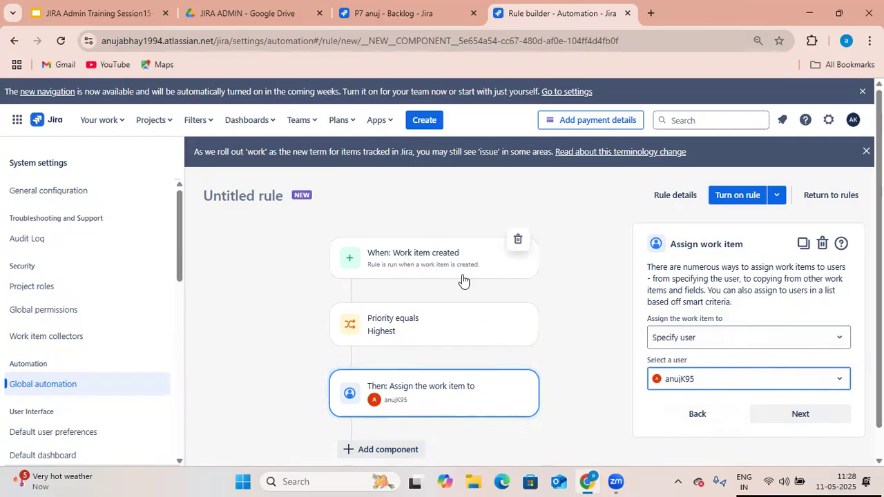
scroll(474, 294, down, 1)
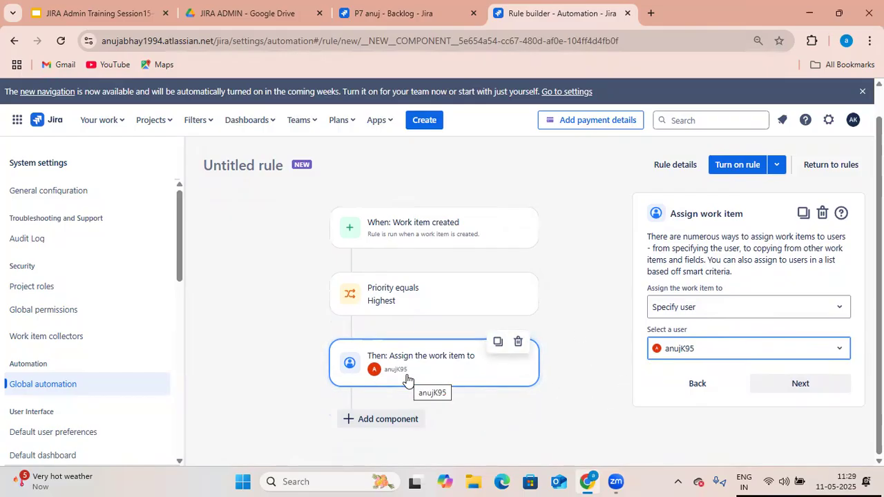
click(801, 384)
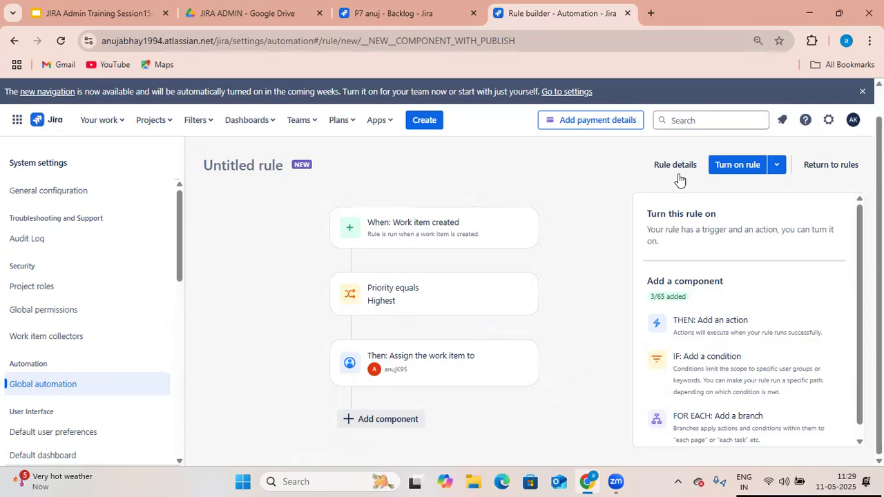
Begin turning on the rule and name it "Assigning higest priority issue to Scrum Master"
click(744, 170)
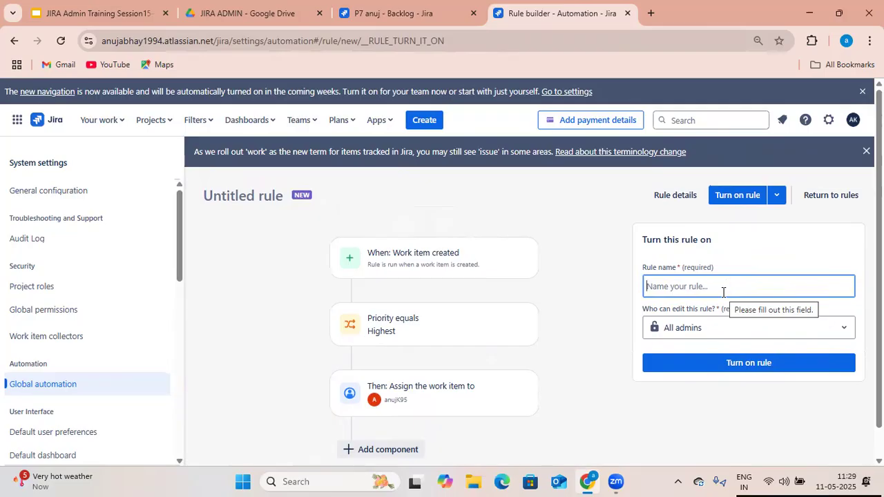
text(Assi)
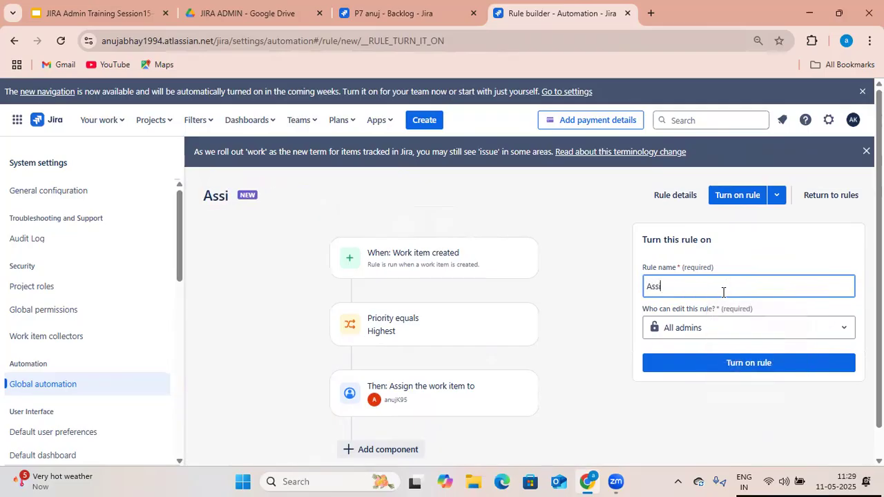
text(gn)
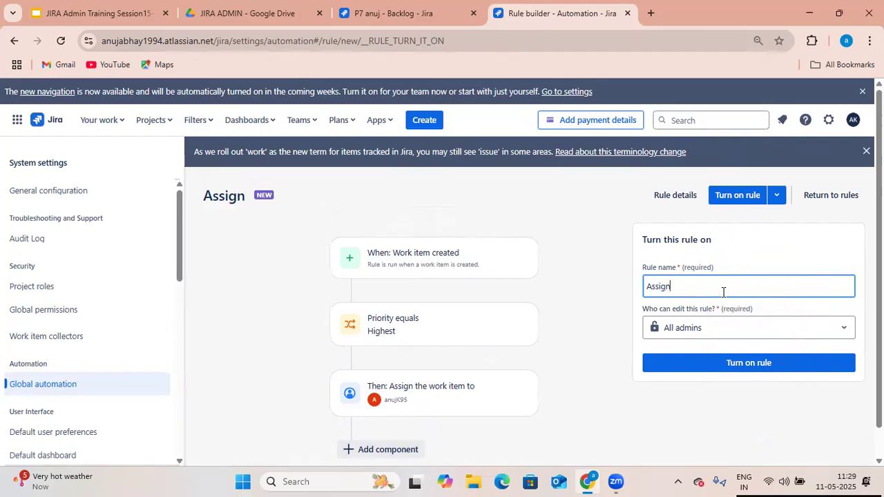
key(BackSpace)
text(ning h)
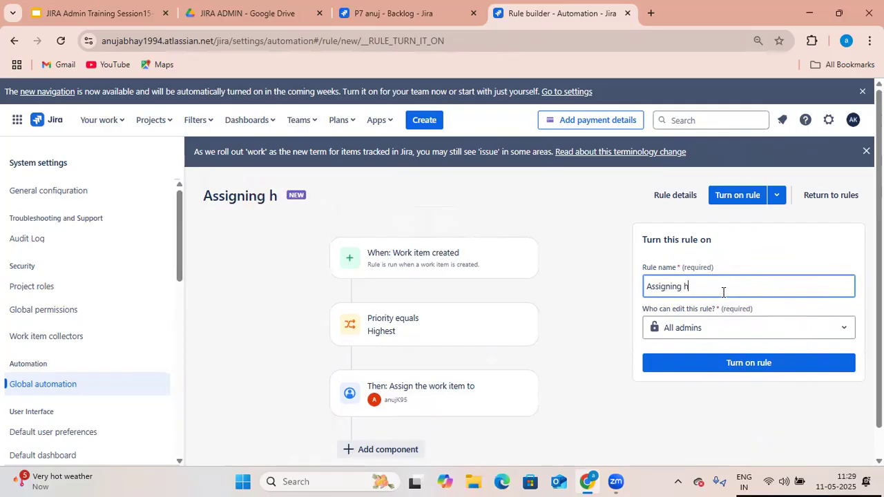
text(igest p)
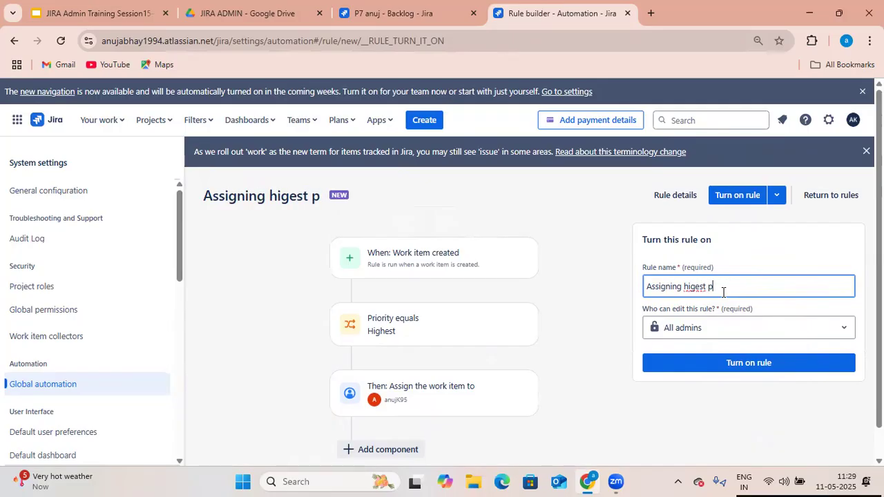
text(riority)
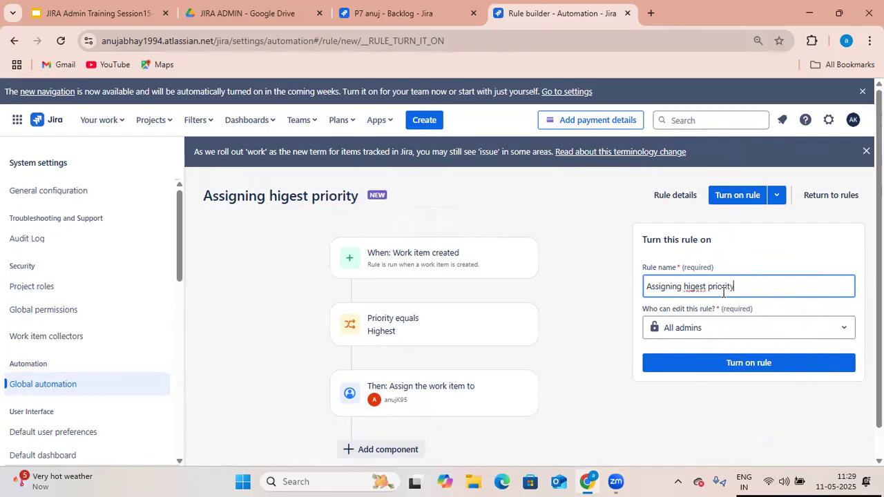
text( issue to)
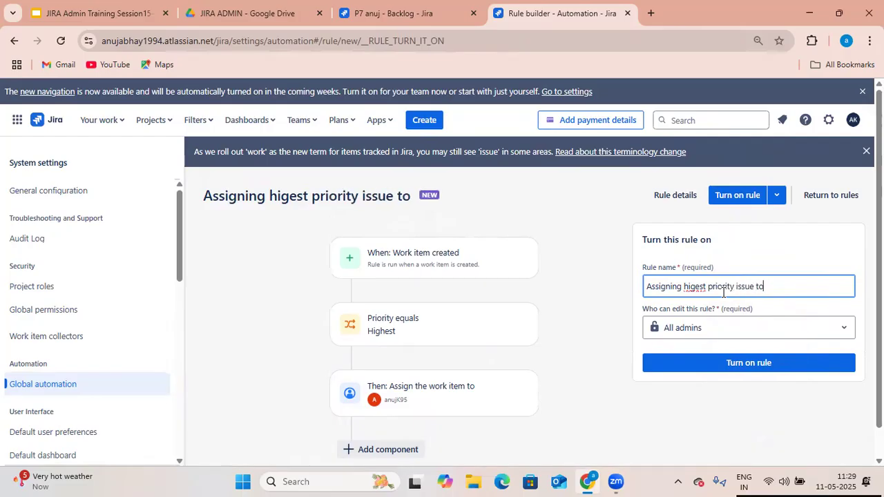
text( Scrum Master)
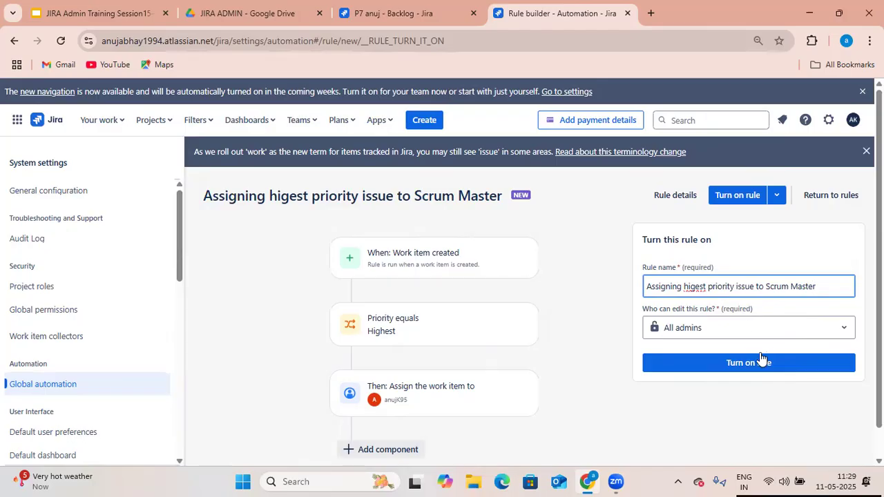
Allow all admins to edit the rule and turn it on
click(807, 330)
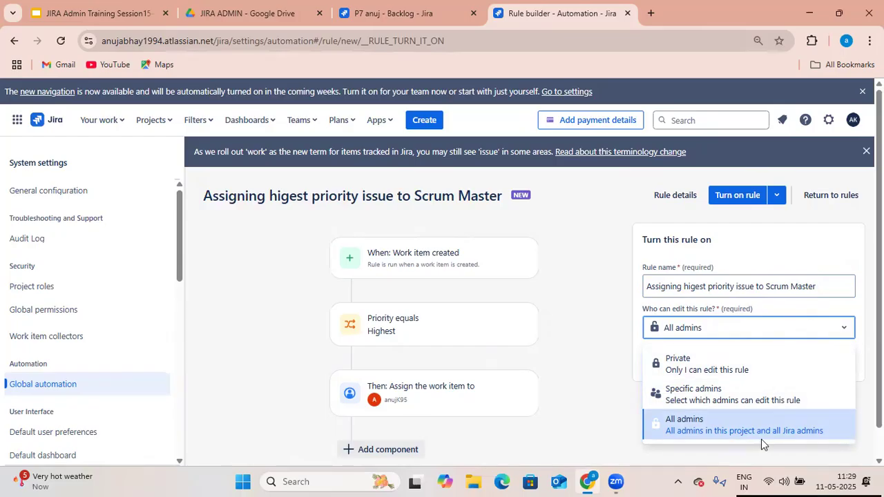
click(725, 435)
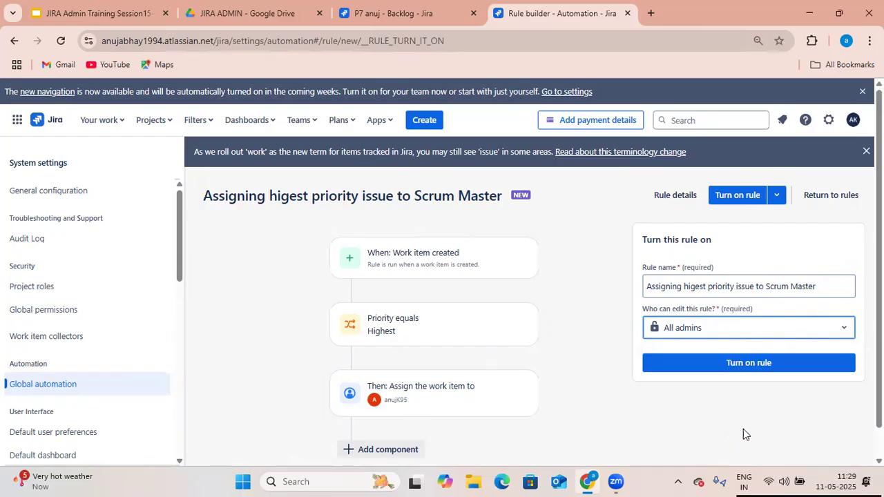
click(776, 363)
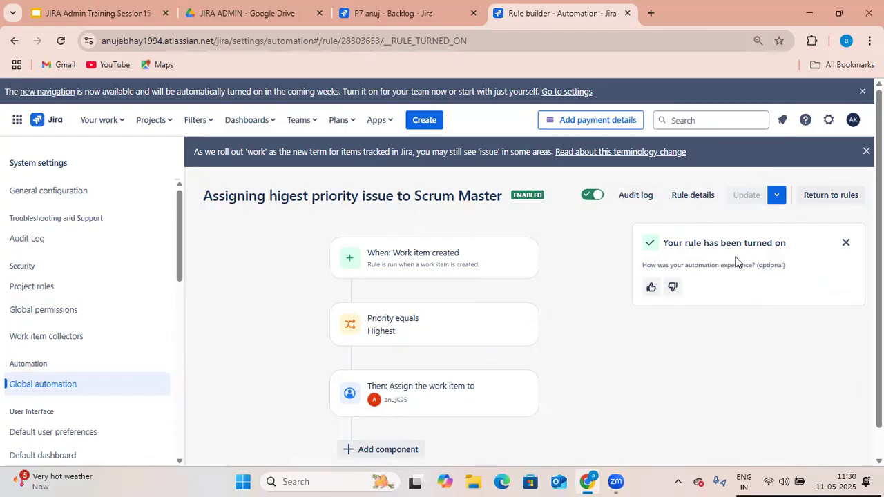
scroll(475, 321, down, 1)
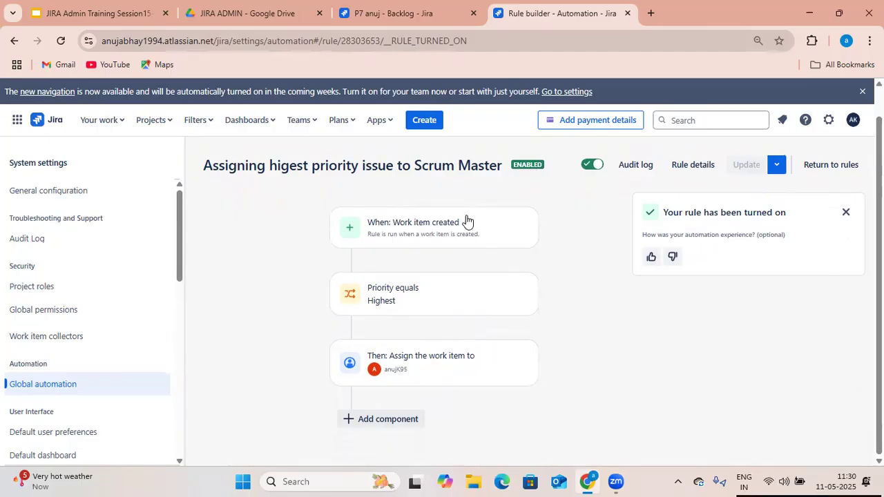
In the P7 backlog, close the workload summary and start a new project 7 story with the summary "higest priority issue"
click(406, 14)
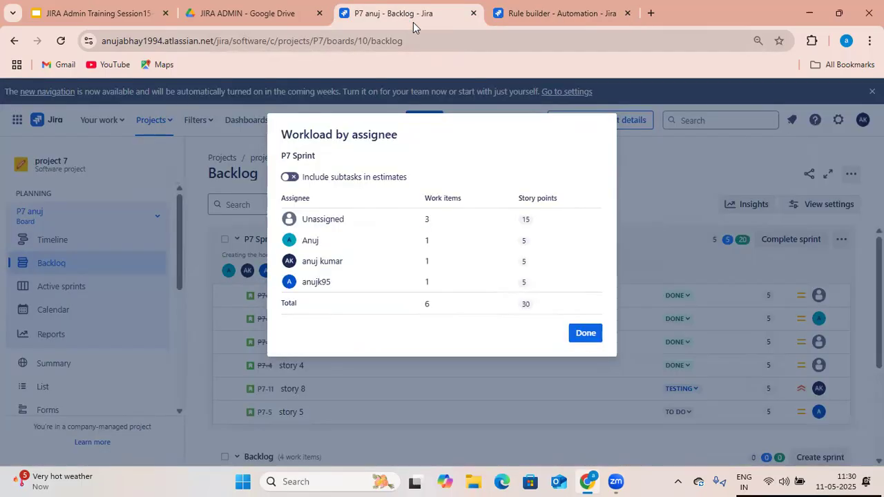
click(585, 334)
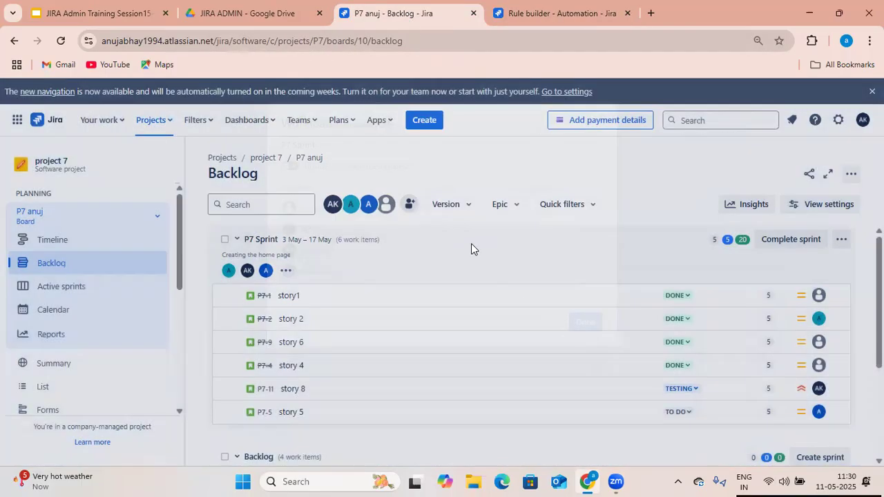
click(424, 123)
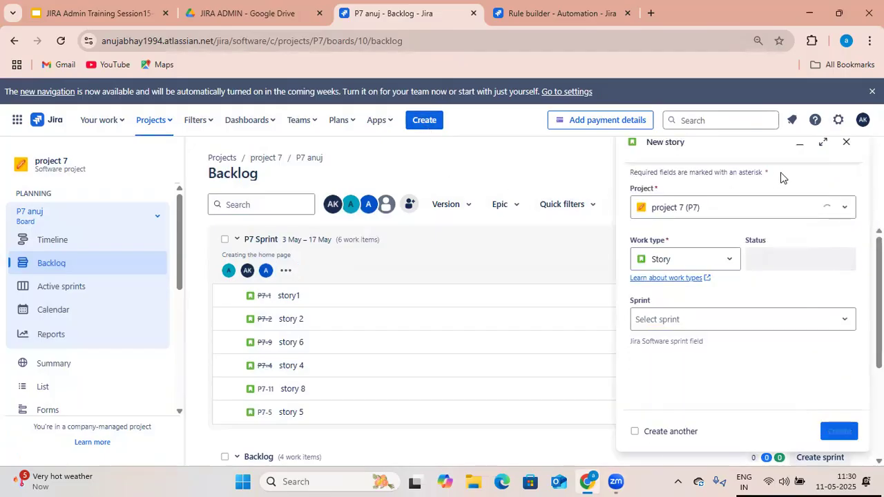
click(822, 144)
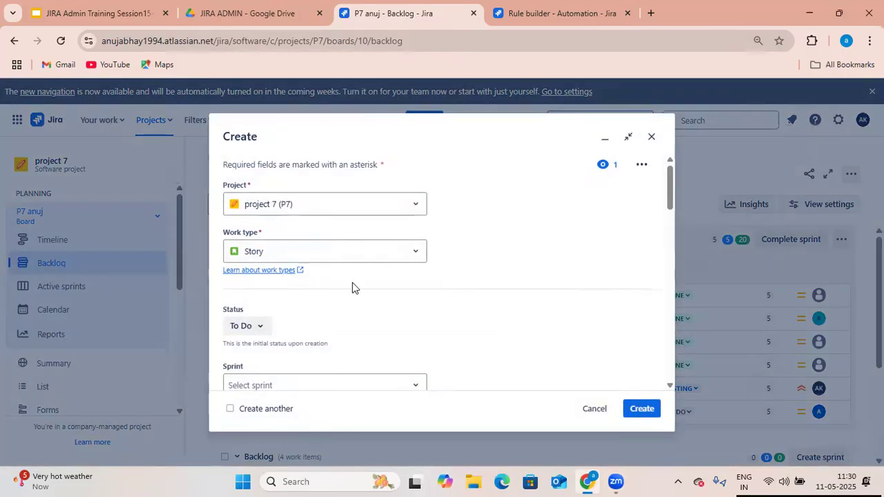
scroll(352, 286, down, 3)
click(376, 260)
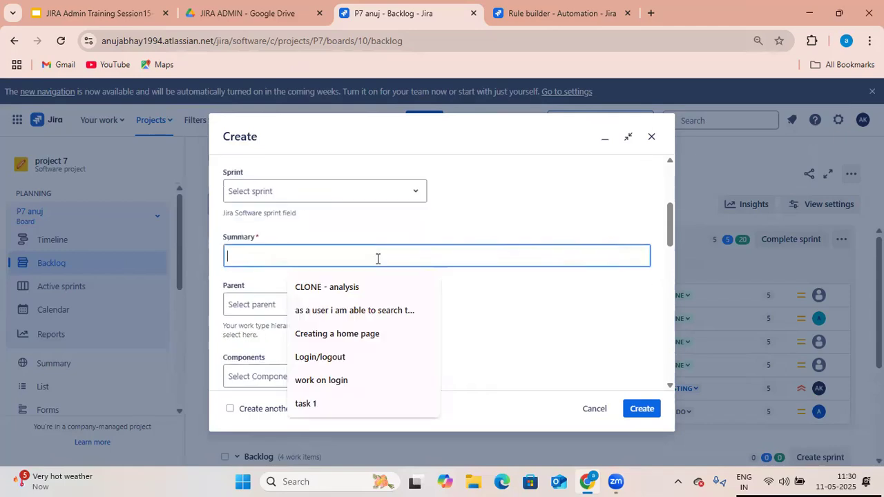
text(hig)
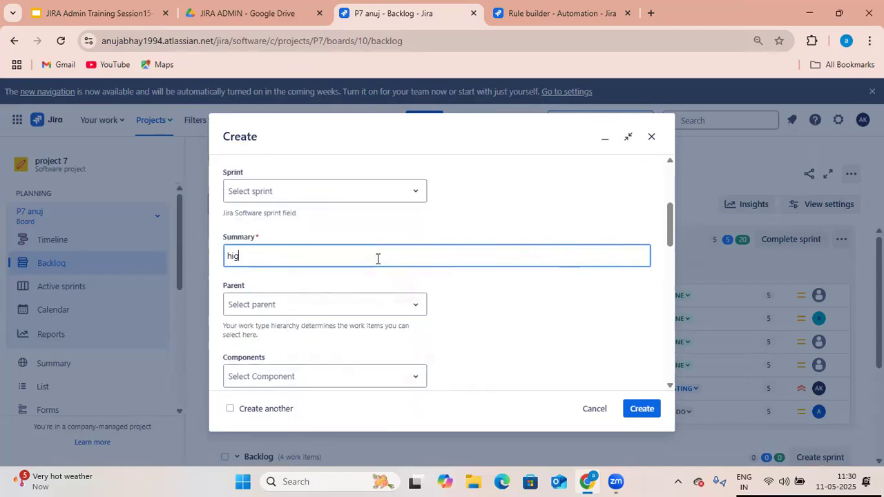
text(est priority issue)
Check that the new story's priority is Highest, create the story and dismiss the creation notice
scroll(407, 283, down, 3)
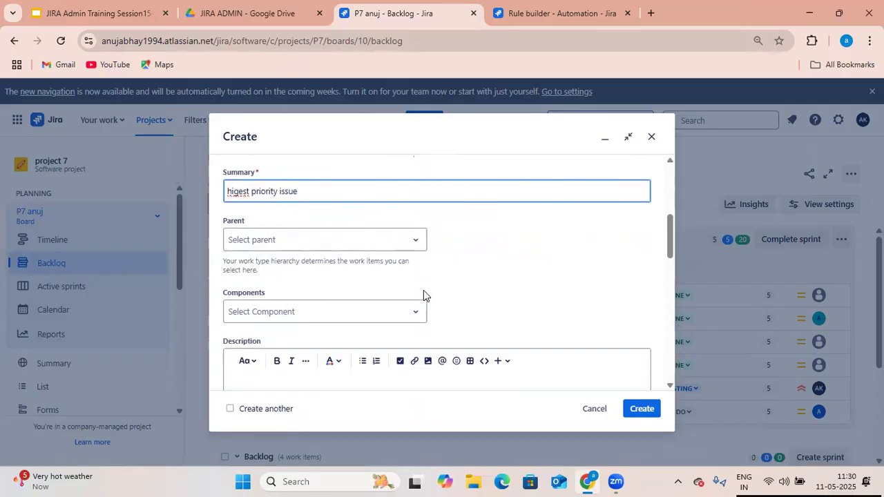
scroll(435, 301, down, 2)
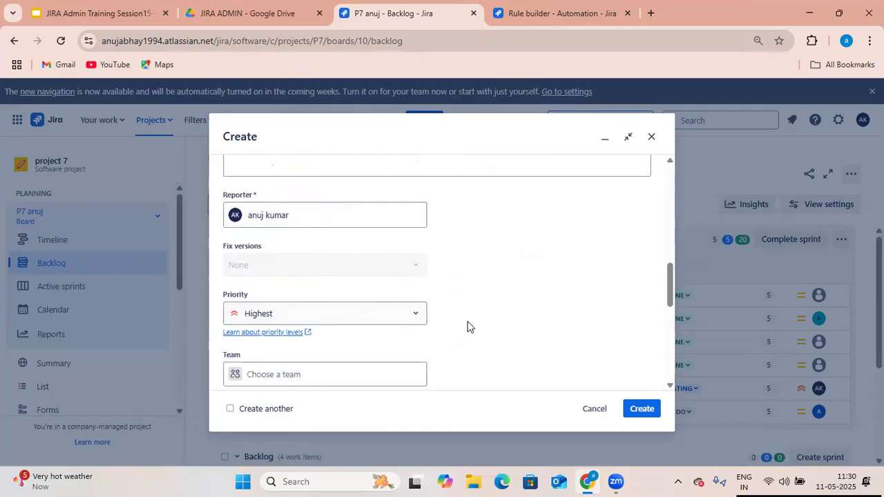
scroll(494, 328, down, 1)
scroll(518, 373, down, 3)
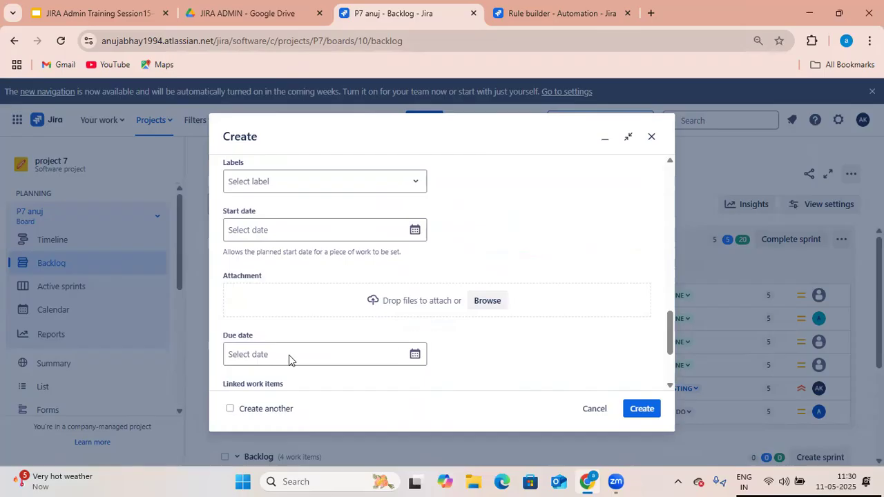
scroll(316, 263, up, 2)
scroll(345, 249, up, 1)
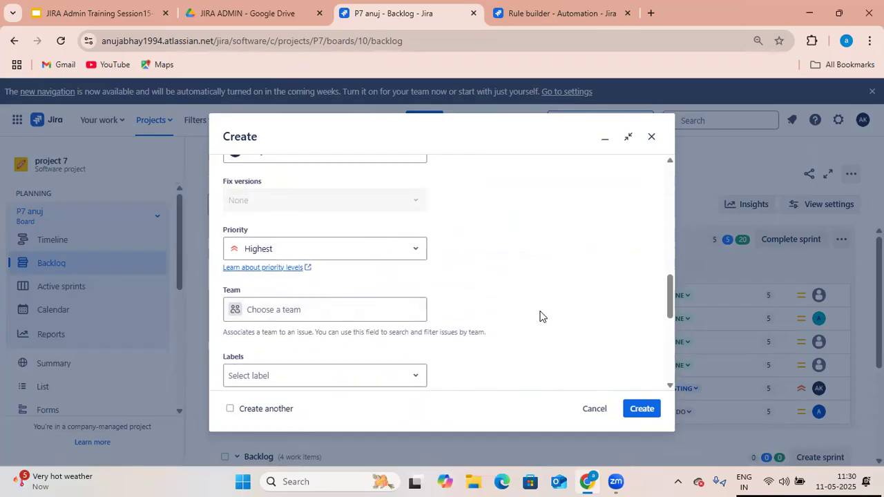
scroll(608, 352, down, 3)
click(635, 410)
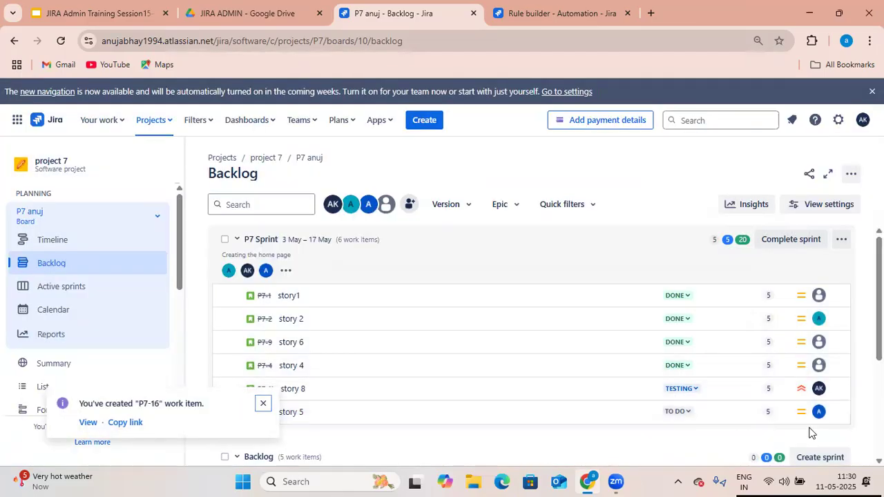
click(264, 406)
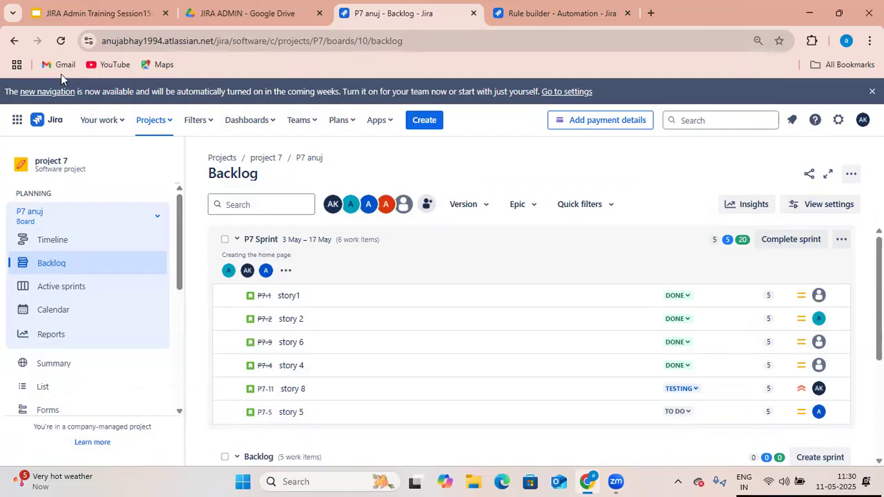
Reload the backlog and check the new story's assignee and priority against the automation rule
click(61, 41)
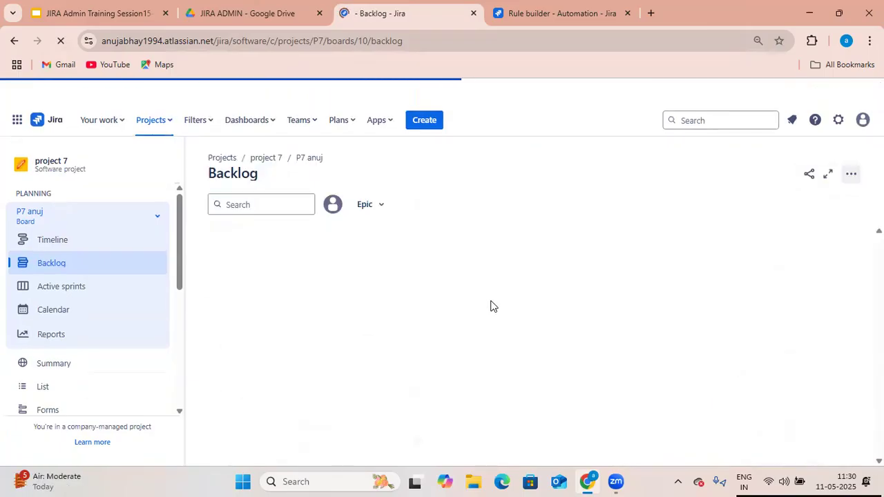
scroll(380, 351, down, 3)
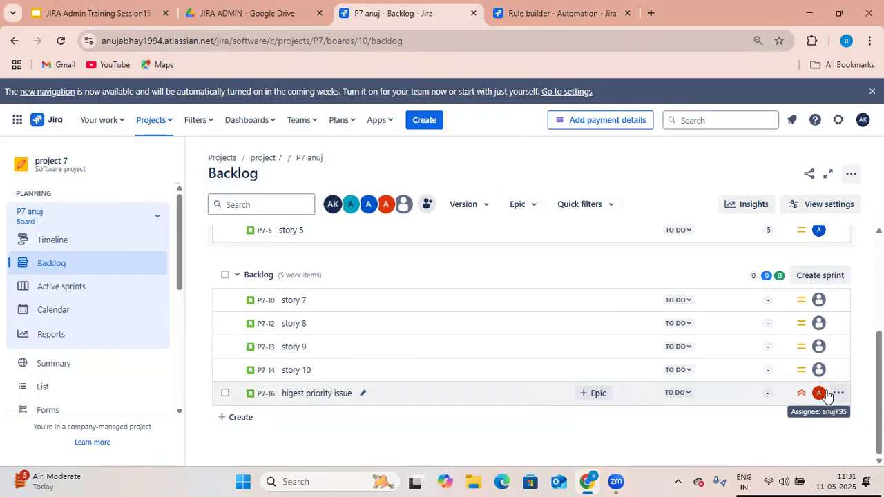
click(542, 16)
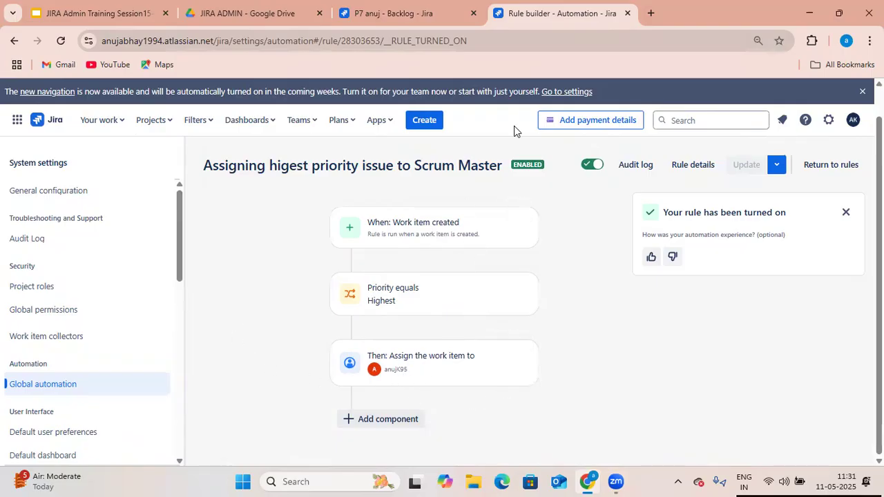
key(ctrl+shift+Tab)
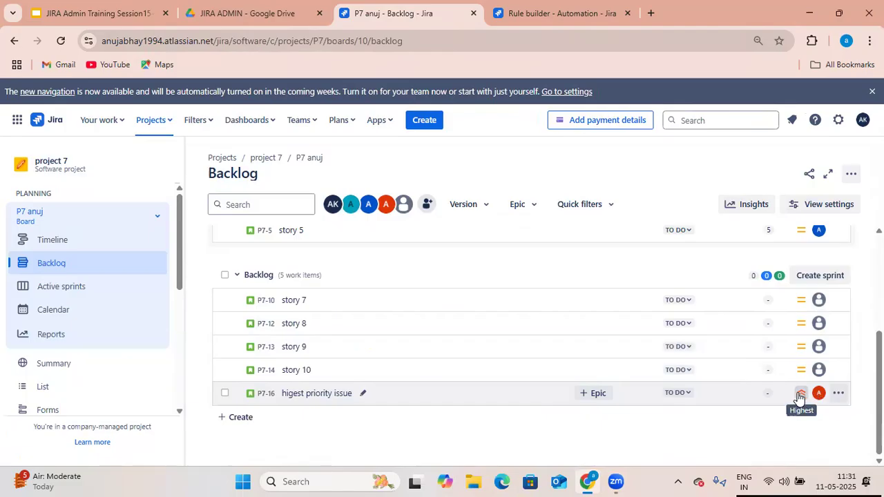
click(532, 15)
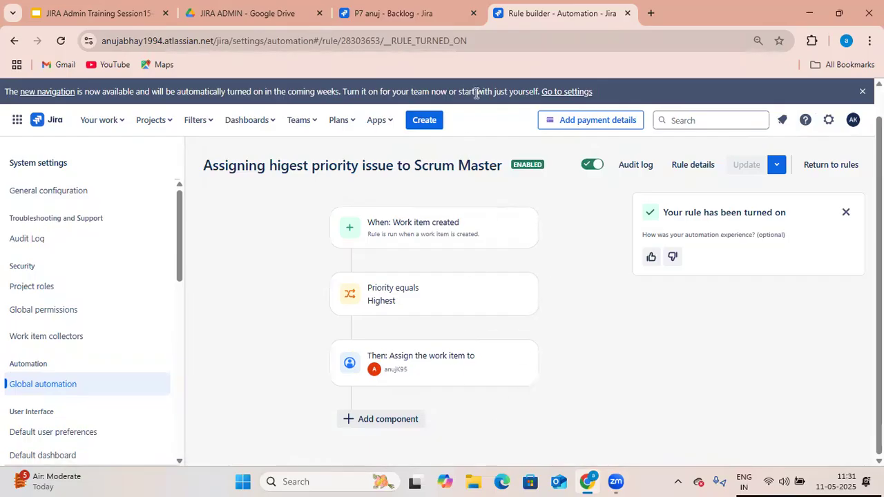
click(734, 52)
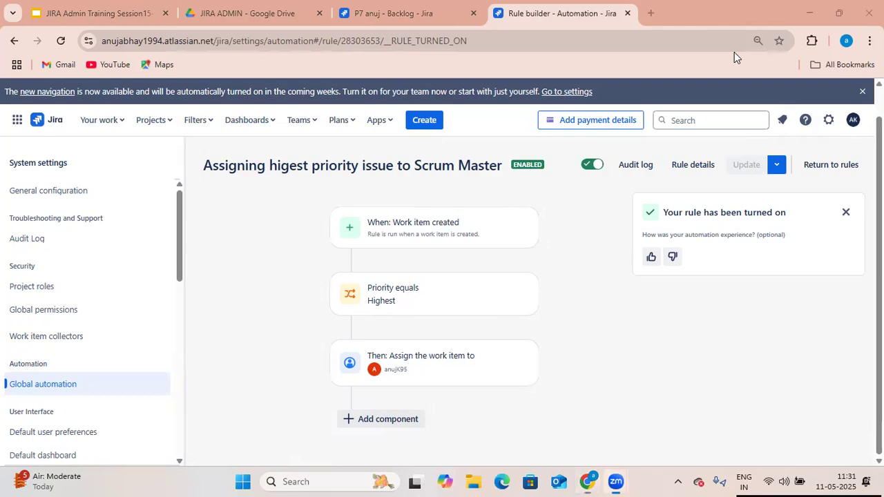